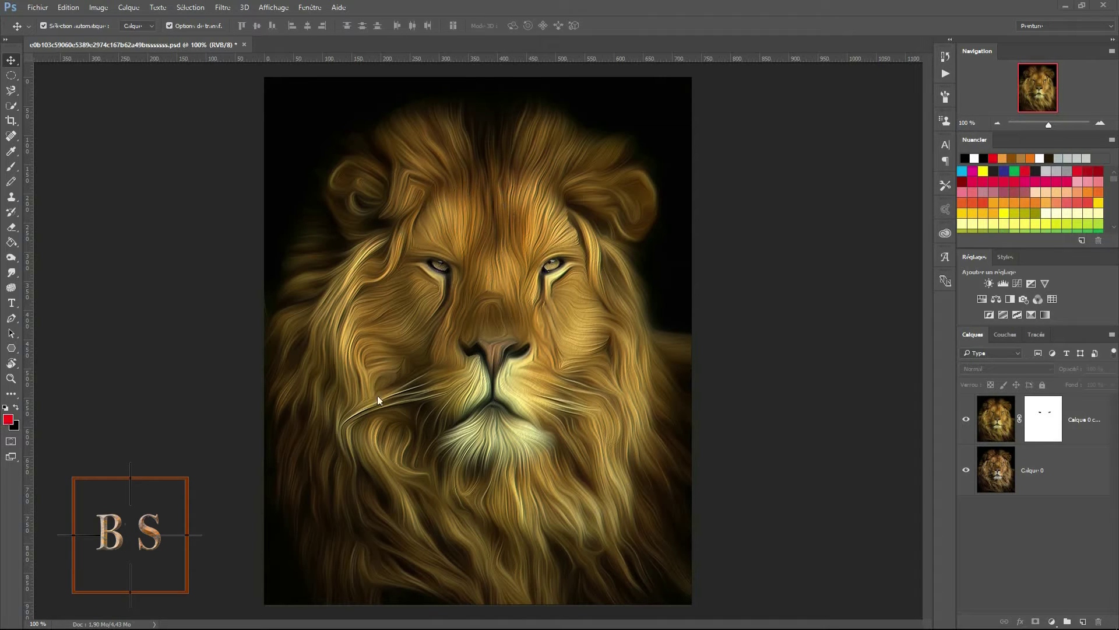
Step: Compare the lion with and without the painted layer, and delete that masked top layer
{"action": "left_click", "coordinate": [966, 418]}
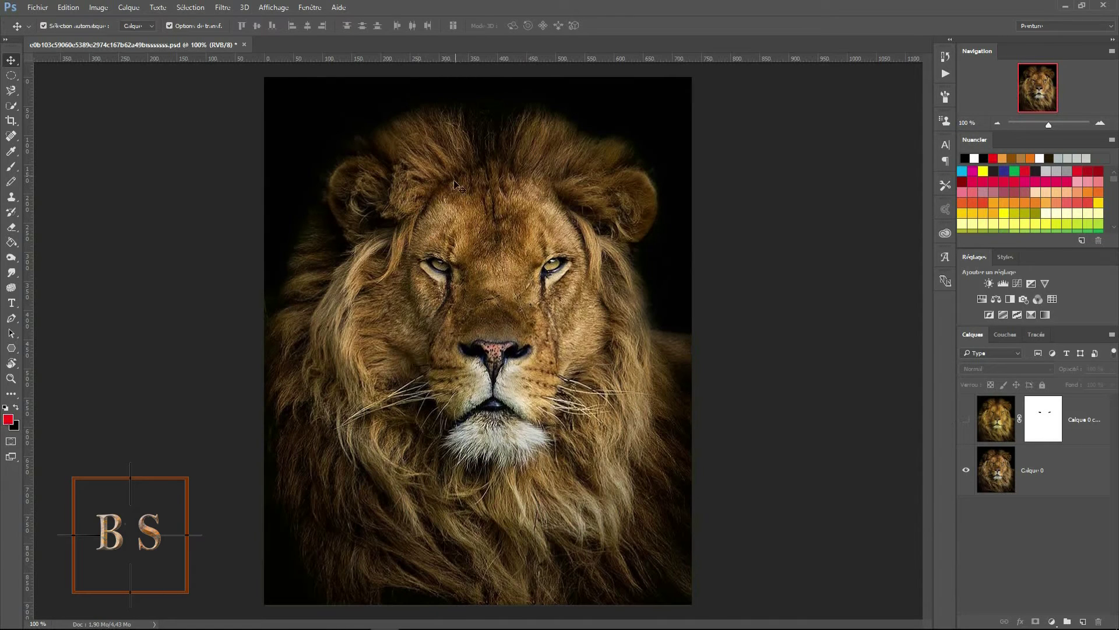
{"action": "left_click", "coordinate": [966, 419]}
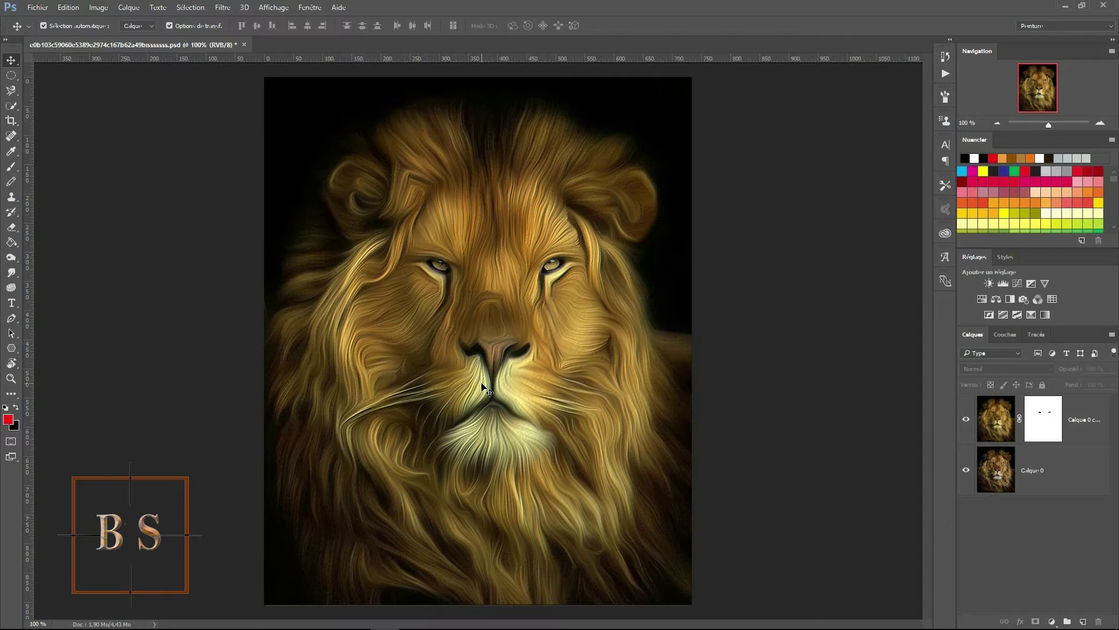
{"action": "left_click", "coordinate": [1075, 435]}
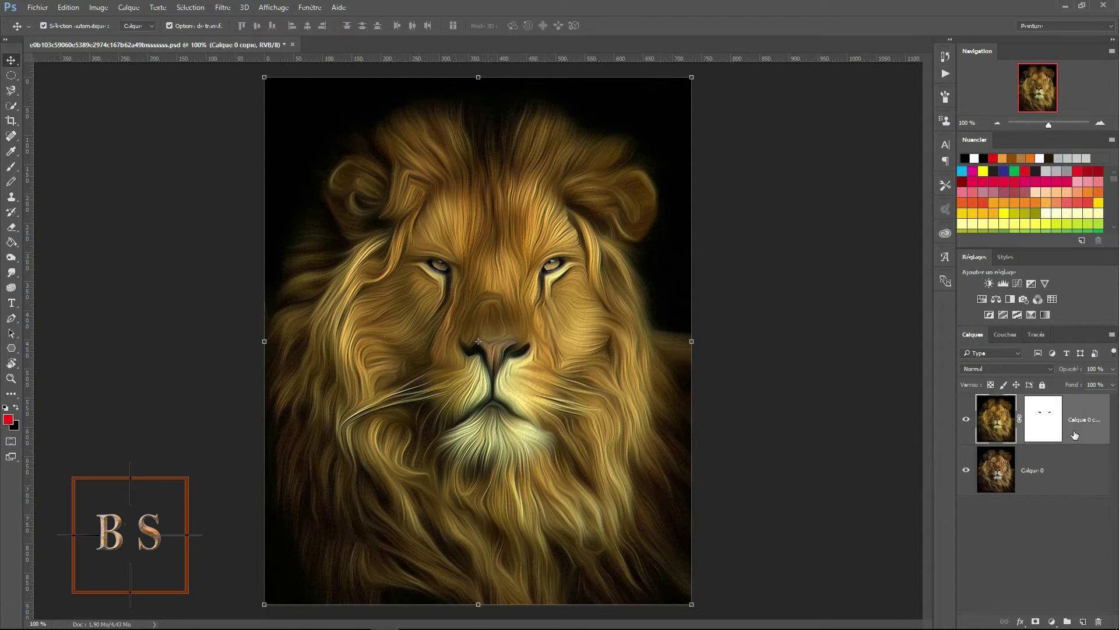
{"action": "key", "text": "Delete"}
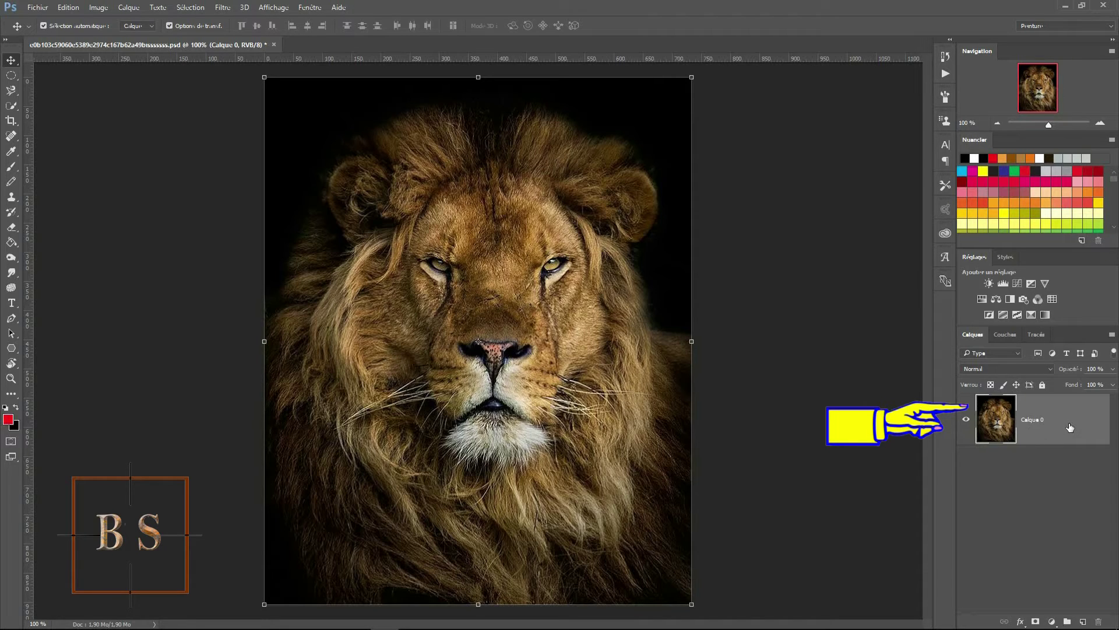
Step: Duplicate the Calque 0 layer and open the Oil Paint filter (Peinture à l'huile) on the copy
{"action": "left_click_drag", "start_coordinate": [1070, 427], "coordinate": [1084, 621]}
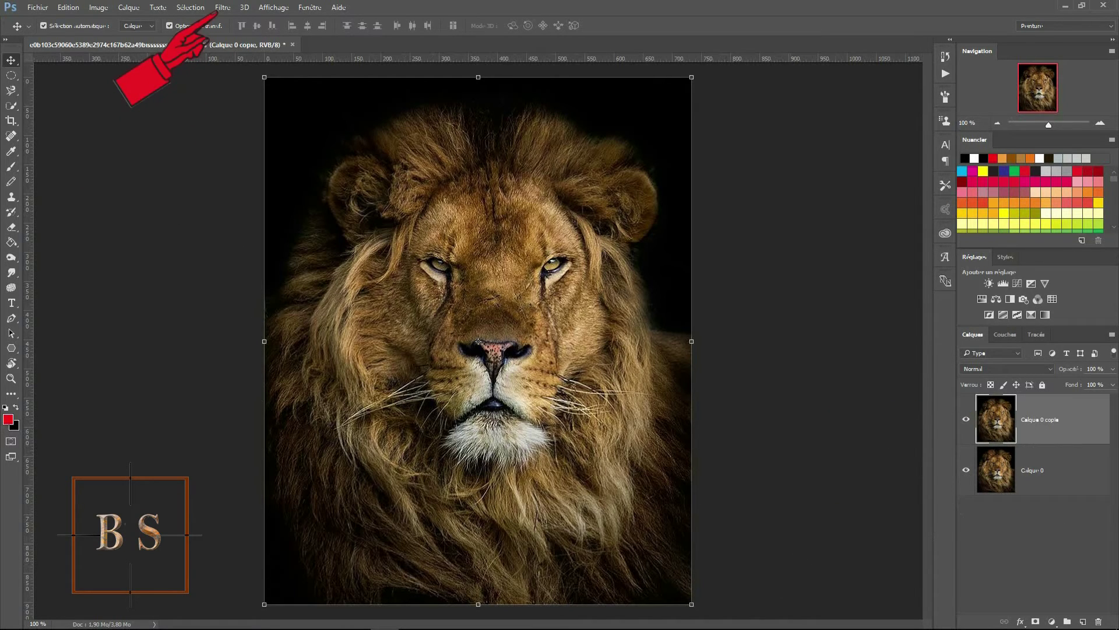
{"action": "left_click", "coordinate": [222, 9]}
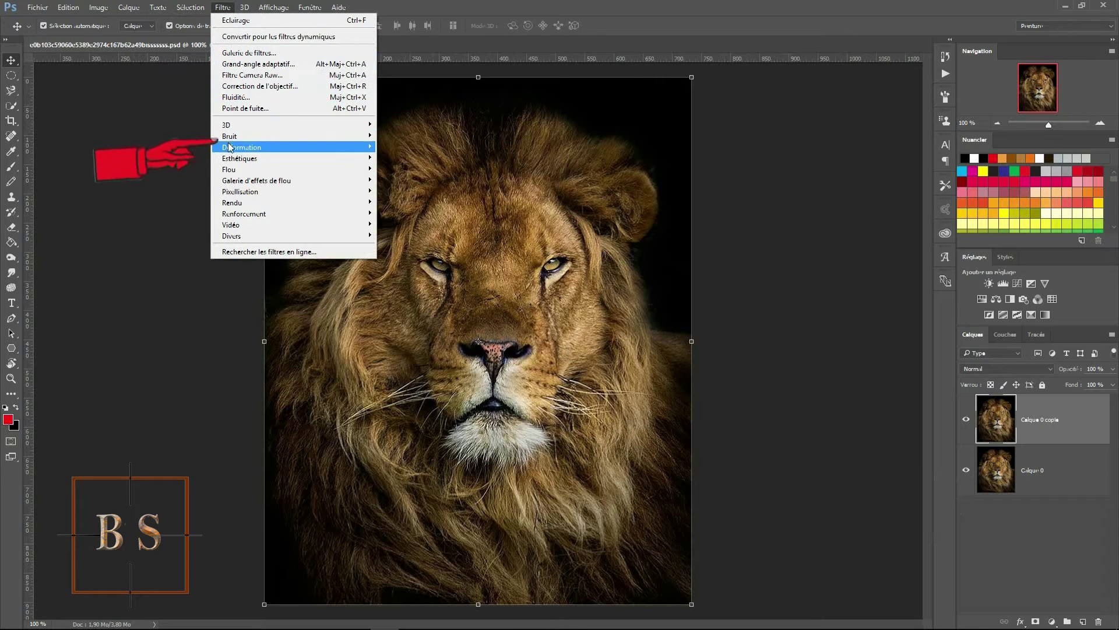
{"action": "mouse_move", "coordinate": [229, 151]}
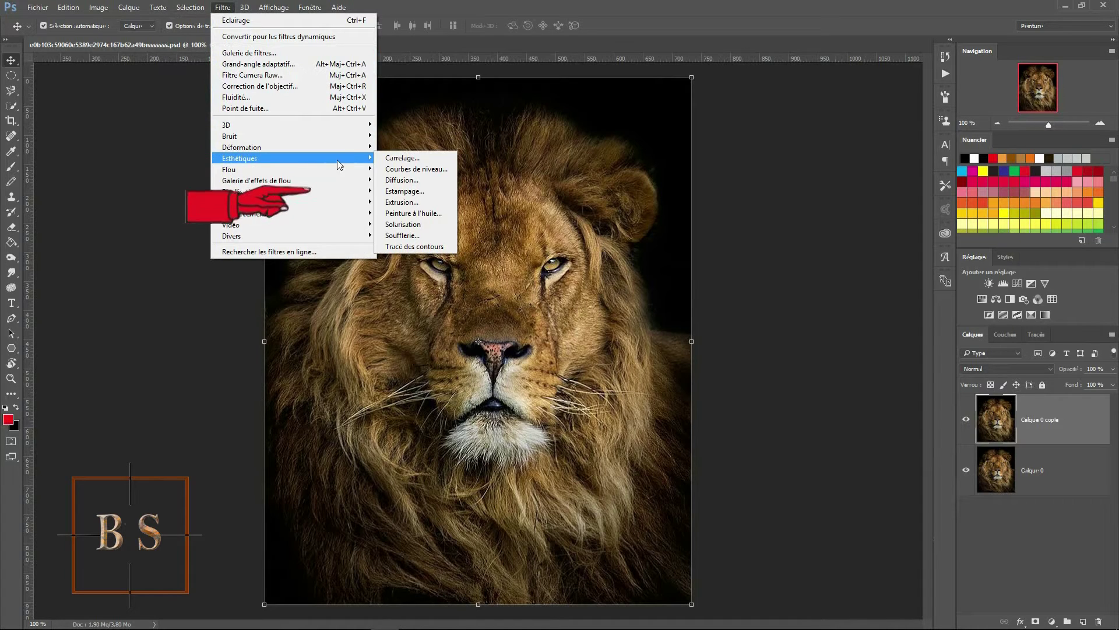
{"action": "left_click", "coordinate": [404, 212]}
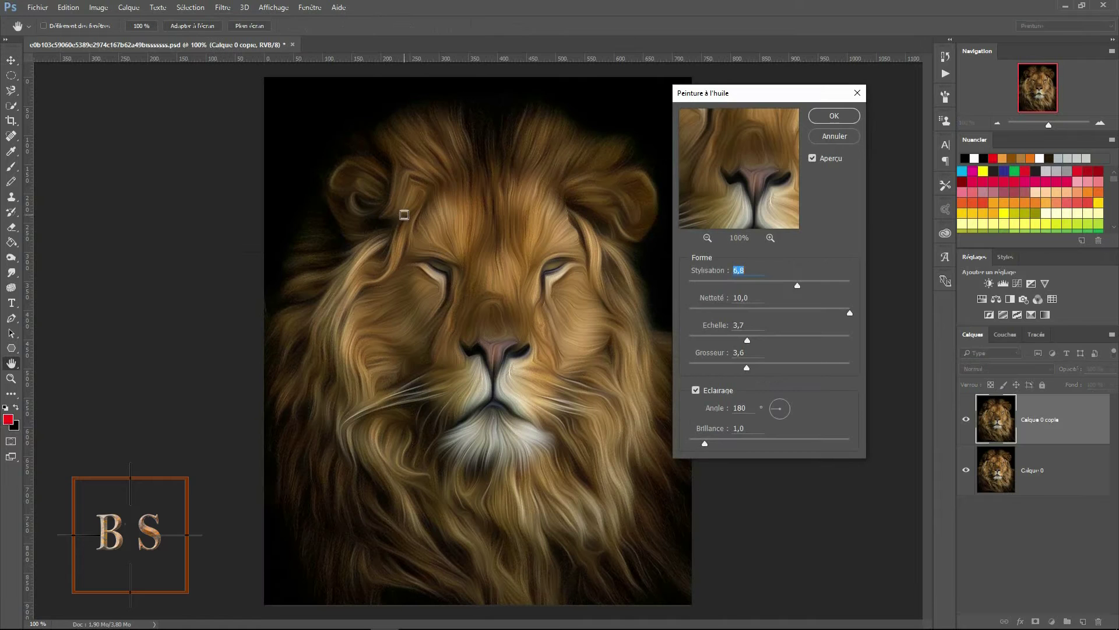
{"action": "left_click_drag", "start_coordinate": [793, 95], "coordinate": [820, 87]}
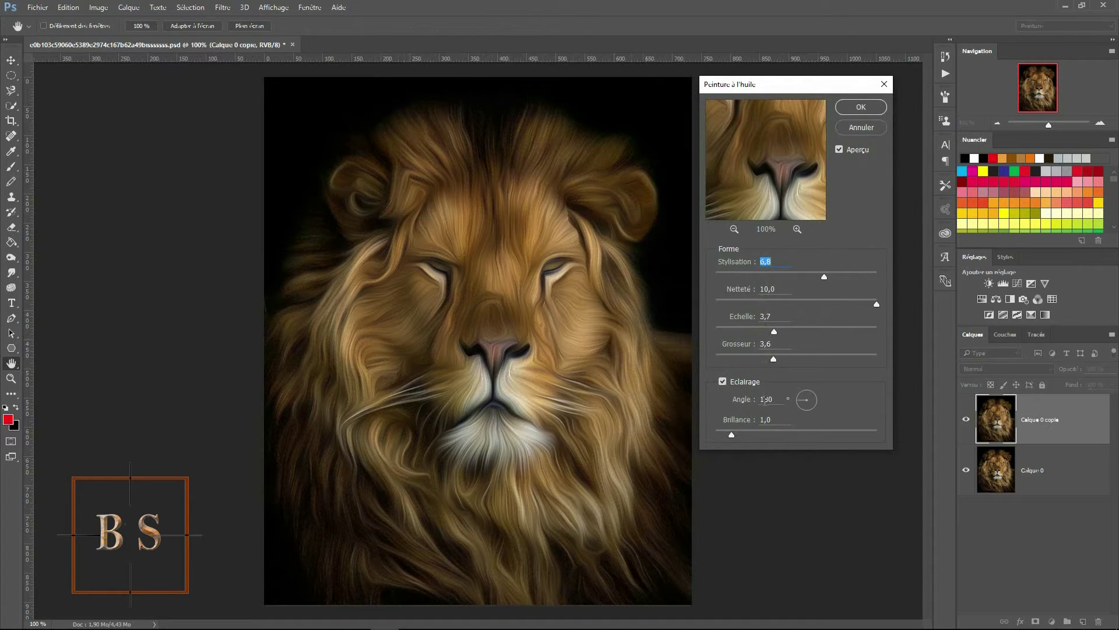
Step: Reset the Oil Paint settings to their minimums: Stylisation 0,1, Netteté 0,0, Echelle 0,1, Grosseur 0,0 and Brillance 0,0
{"action": "left_click_drag", "start_coordinate": [824, 276], "coordinate": [718, 276]}
{"action": "left_click_drag", "start_coordinate": [874, 304], "coordinate": [876, 303]}
{"action": "left_click_drag", "start_coordinate": [742, 308], "coordinate": [714, 304]}
{"action": "left_click_drag", "start_coordinate": [776, 331], "coordinate": [702, 326]}
{"action": "left_click_drag", "start_coordinate": [774, 360], "coordinate": [705, 355]}
{"action": "left_click_drag", "start_coordinate": [732, 436], "coordinate": [697, 432]}
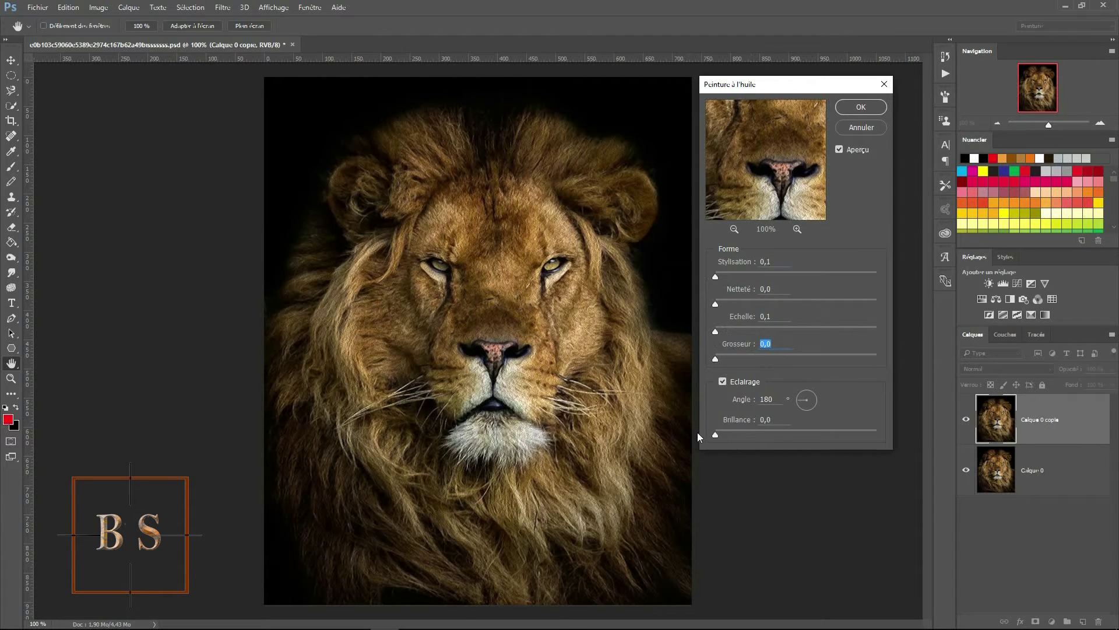
Step: Set the Oil Paint filter's Stylisation to 6,8 and Netteté to 10,0
{"action": "left_click_drag", "start_coordinate": [715, 277], "coordinate": [811, 276]}
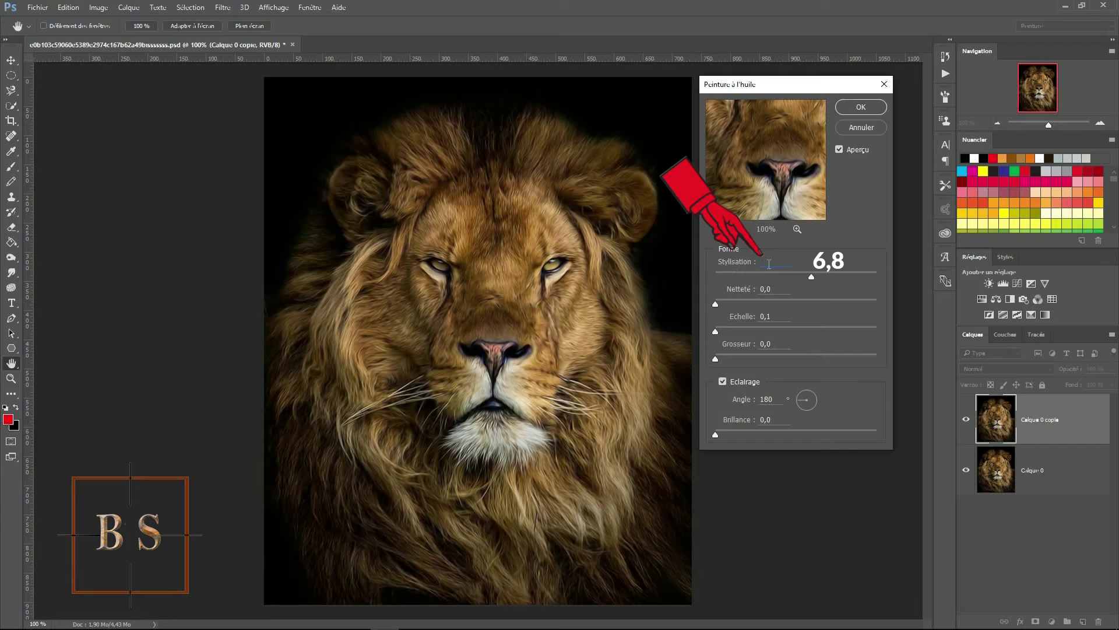
{"action": "type", "text": "6"}
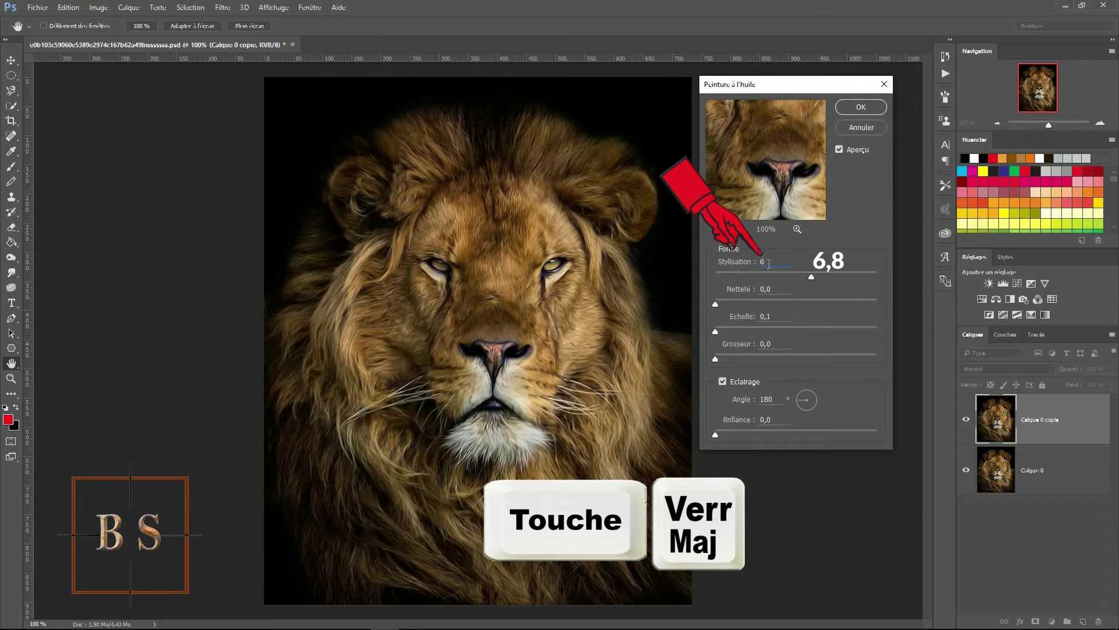
{"action": "type", "text": ",8"}
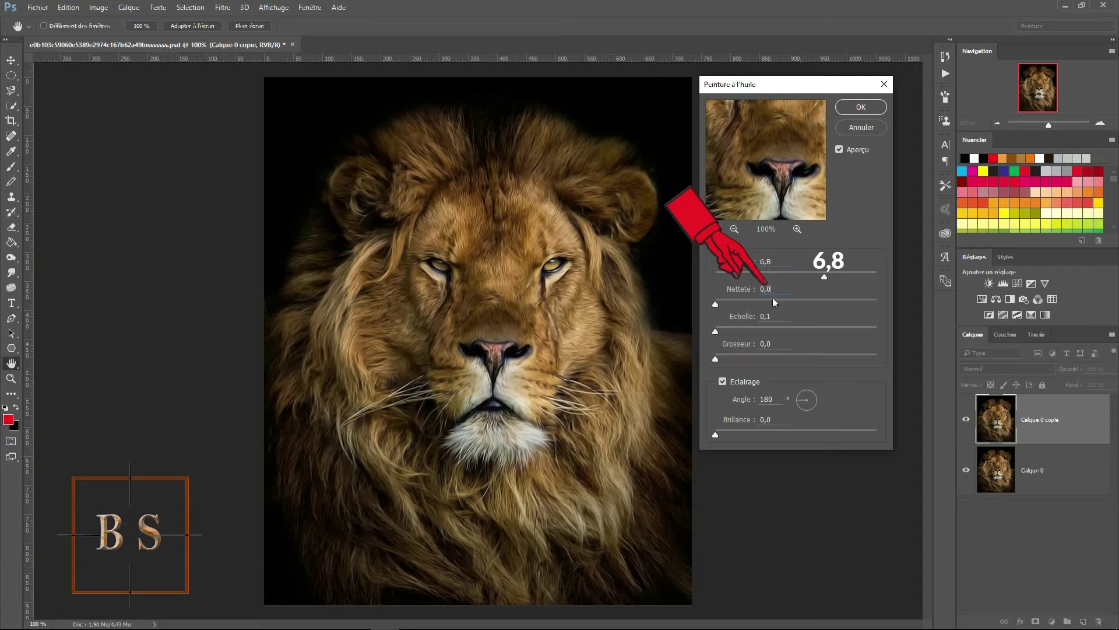
{"action": "key", "text": "BackSpace"}
{"action": "key", "text": "BackSpace"}
{"action": "key", "text": "BackSpace"}
{"action": "type", "text": "10,0"}
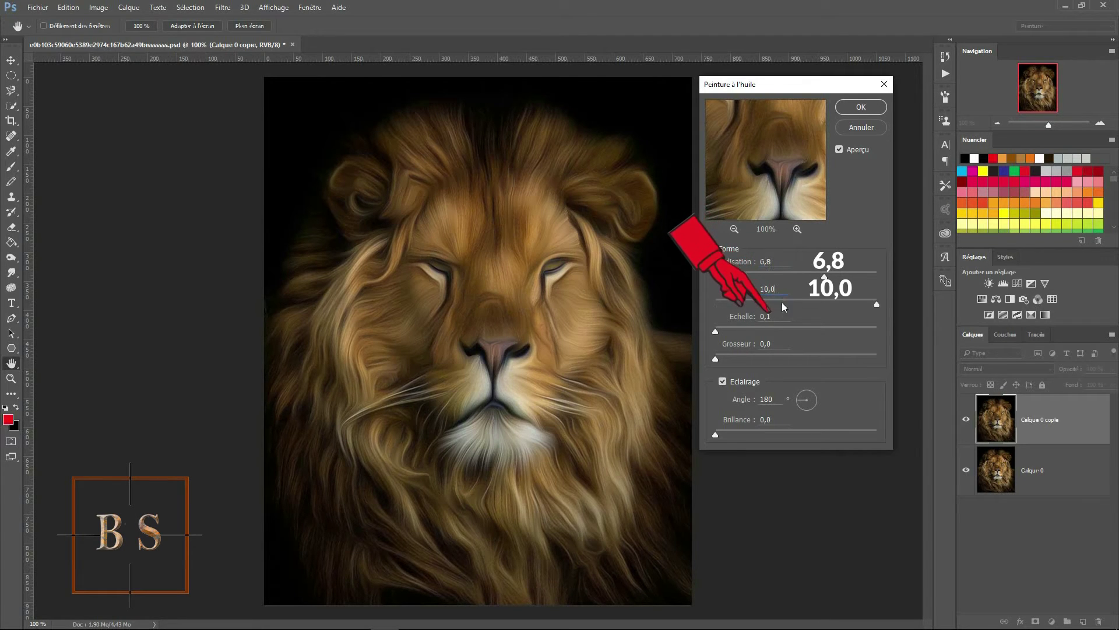
Step: Set the Oil Paint filter's Echelle to 3,7 and Grosseur to 3,6
{"action": "key", "text": "Tab"}
{"action": "type", "text": "3,7"}
{"action": "key", "text": "Tab"}
{"action": "type", "text": "3,6"}
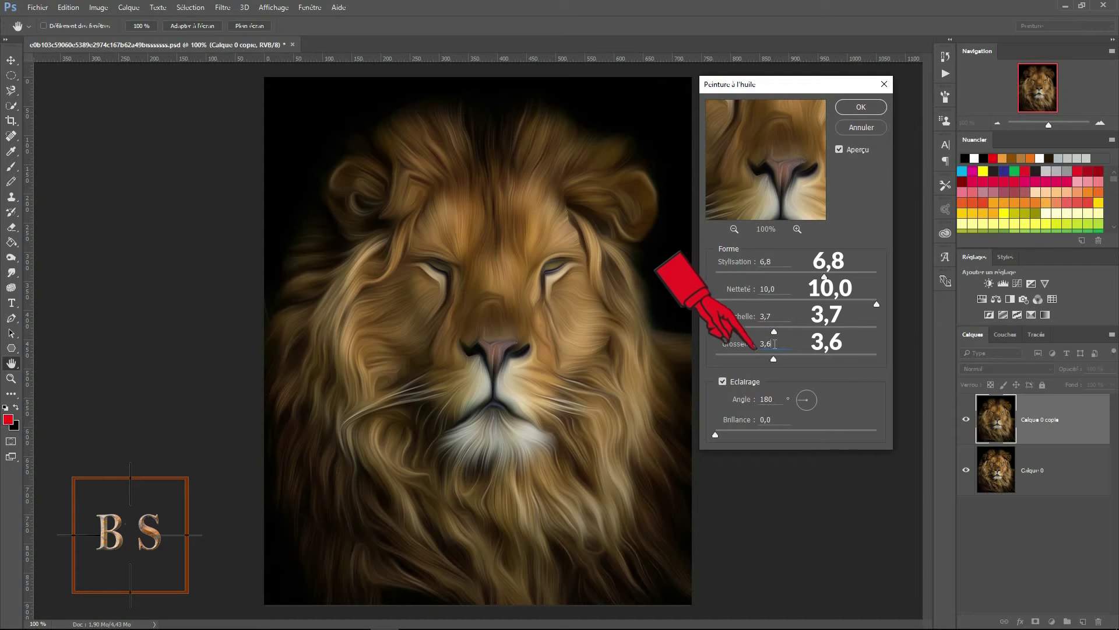
Step: Keep Eclairage enabled at a 180° angle, set Brillance to 1,0 and apply the Oil Paint filter
{"action": "left_click", "coordinate": [723, 381]}
{"action": "left_click", "coordinate": [722, 382]}
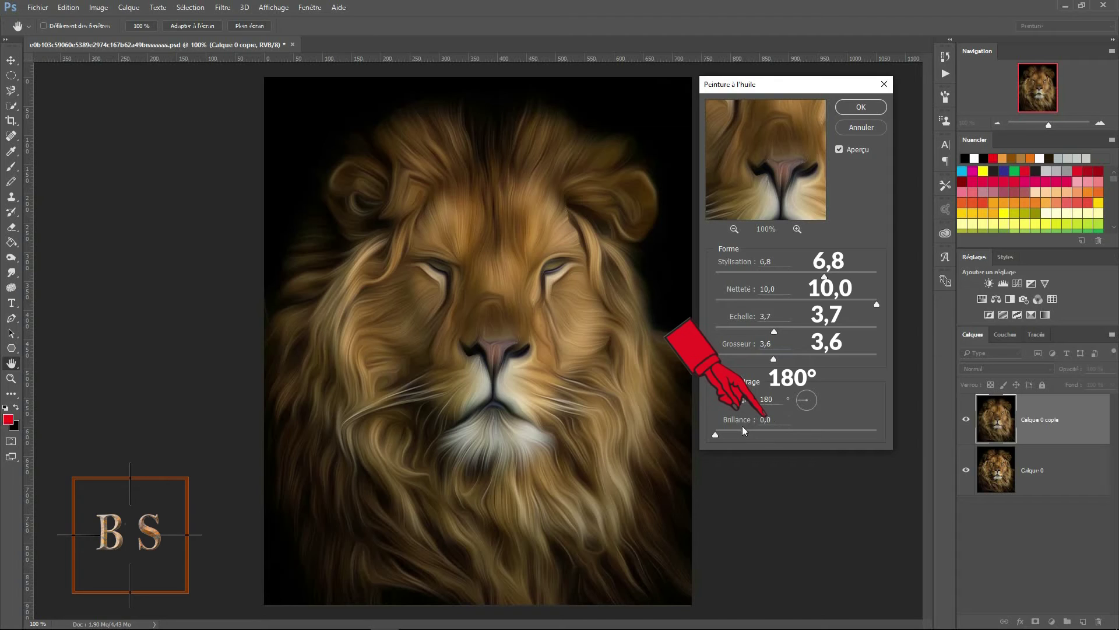
{"action": "left_click_drag", "start_coordinate": [777, 421], "coordinate": [751, 422]}
{"action": "type", "text": "1,0"}
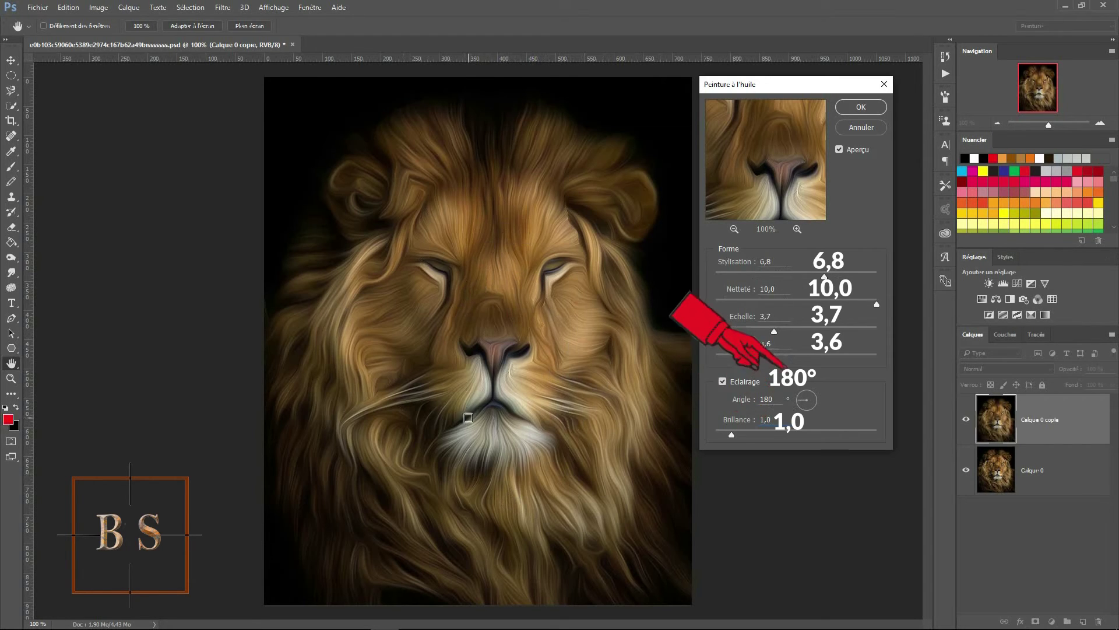
{"action": "left_click", "coordinate": [862, 111]}
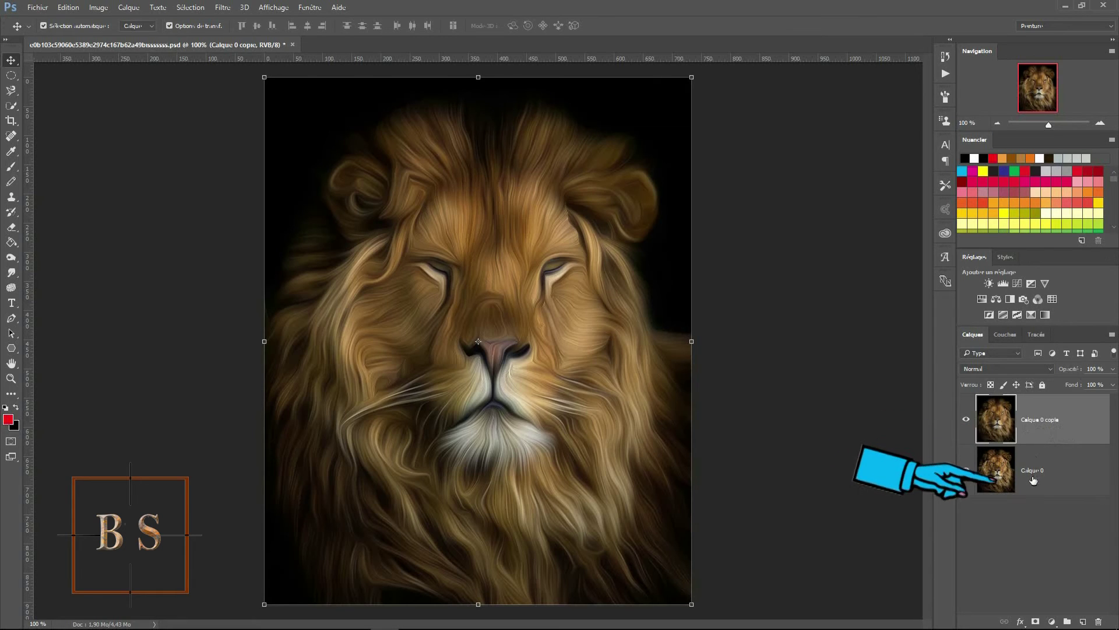
Step: Add a white layer mask to the filtered Calque 0 copie layer, with black as the foreground colour
{"action": "left_click", "coordinate": [1035, 623]}
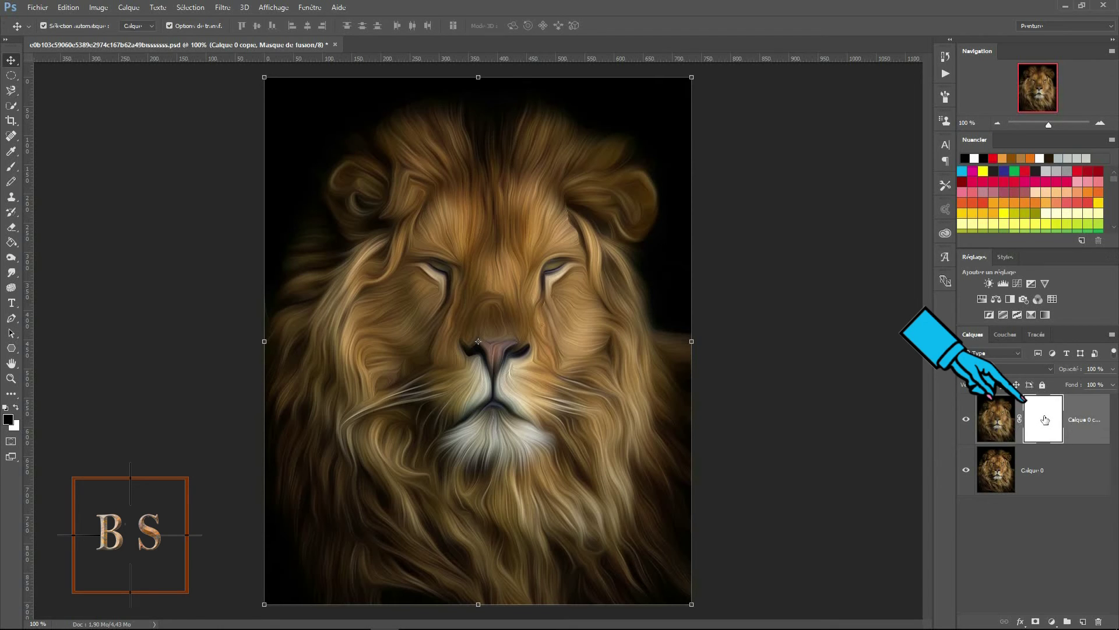
{"action": "left_click", "coordinate": [15, 407]}
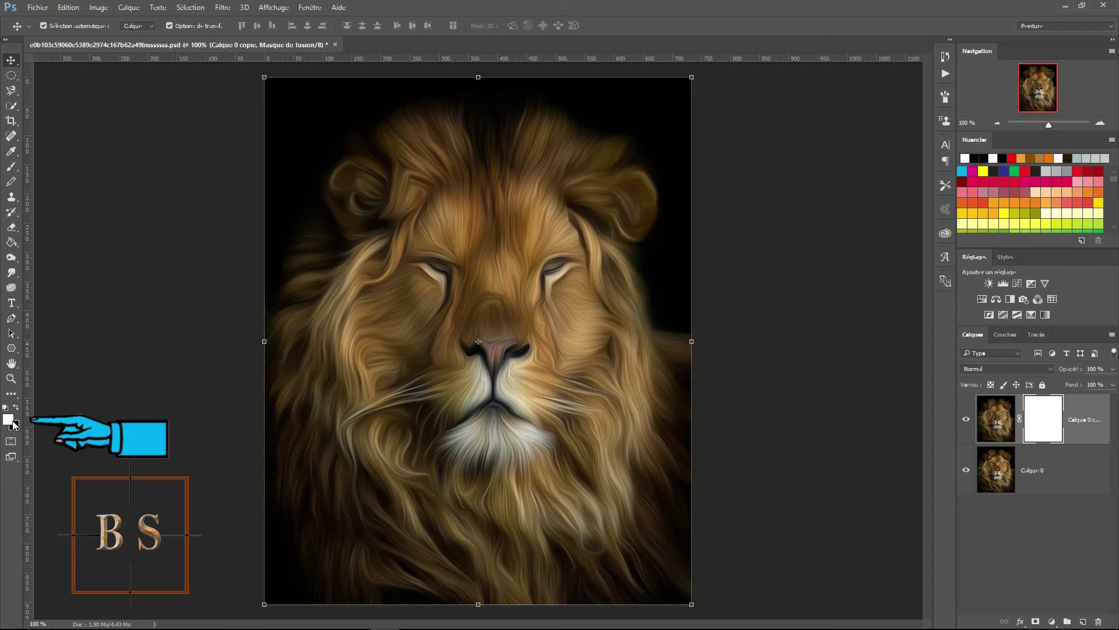
{"action": "left_click", "coordinate": [16, 407]}
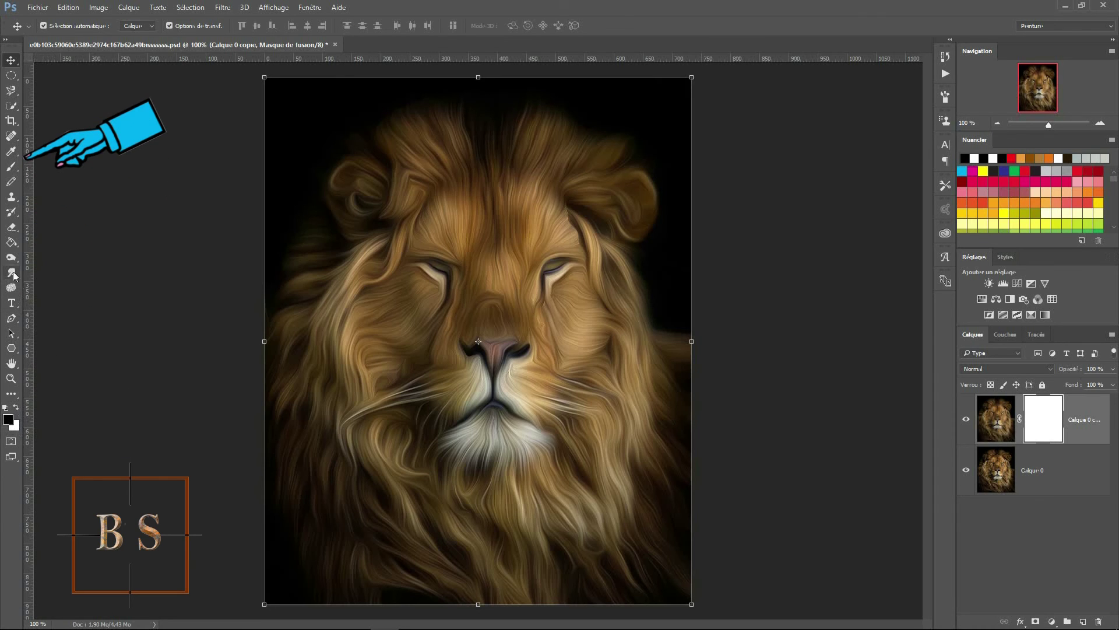
Step: Paint black on the layer mask over both of the lion's eyes with the Brush tool (Outil Pinceau)
{"action": "left_click", "coordinate": [11, 167]}
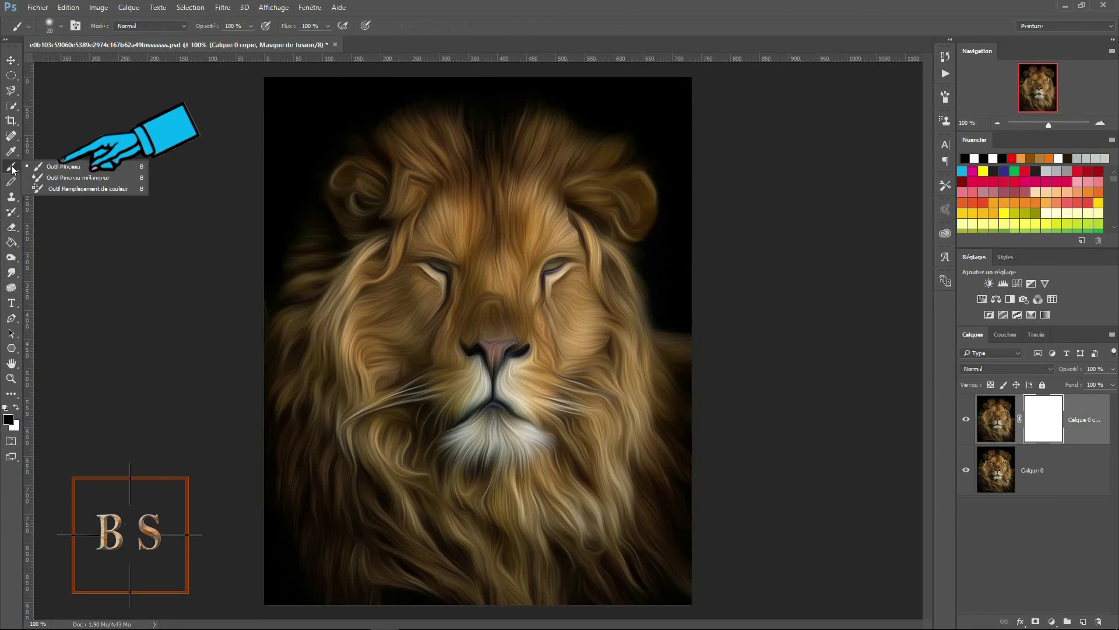
{"action": "left_click", "coordinate": [58, 167]}
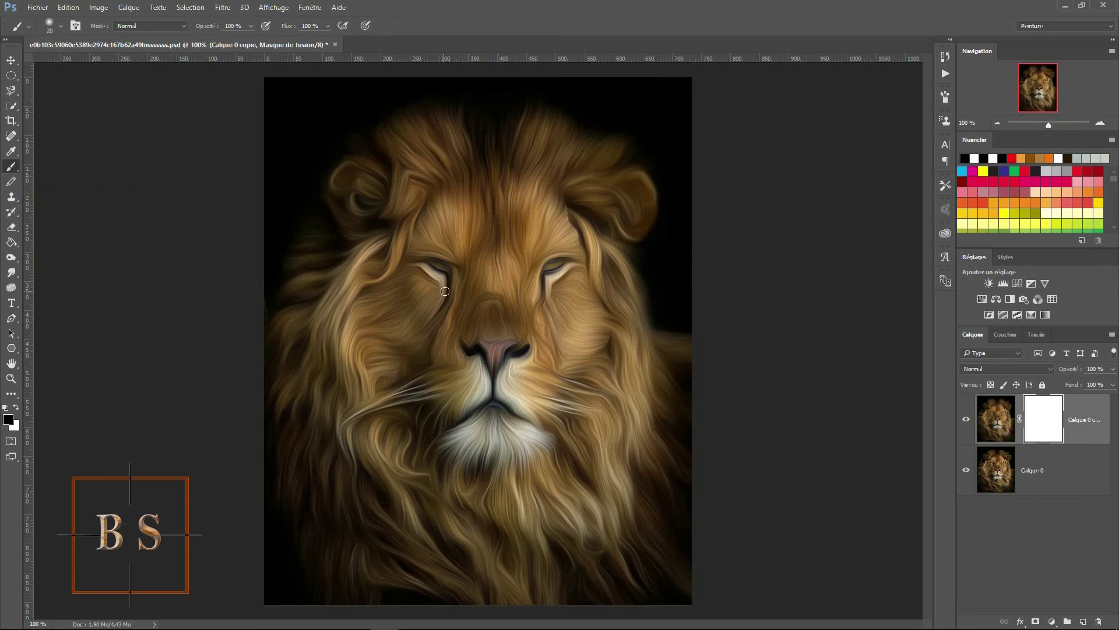
{"action": "mouse_move", "coordinate": [431, 264]}
{"action": "left_mouse_down"}
{"action": "mouse_move", "coordinate": [446, 269]}
{"action": "mouse_move", "coordinate": [437, 265]}
{"action": "left_mouse_up"}
{"action": "left_click_drag", "start_coordinate": [545, 265], "coordinate": [561, 263]}
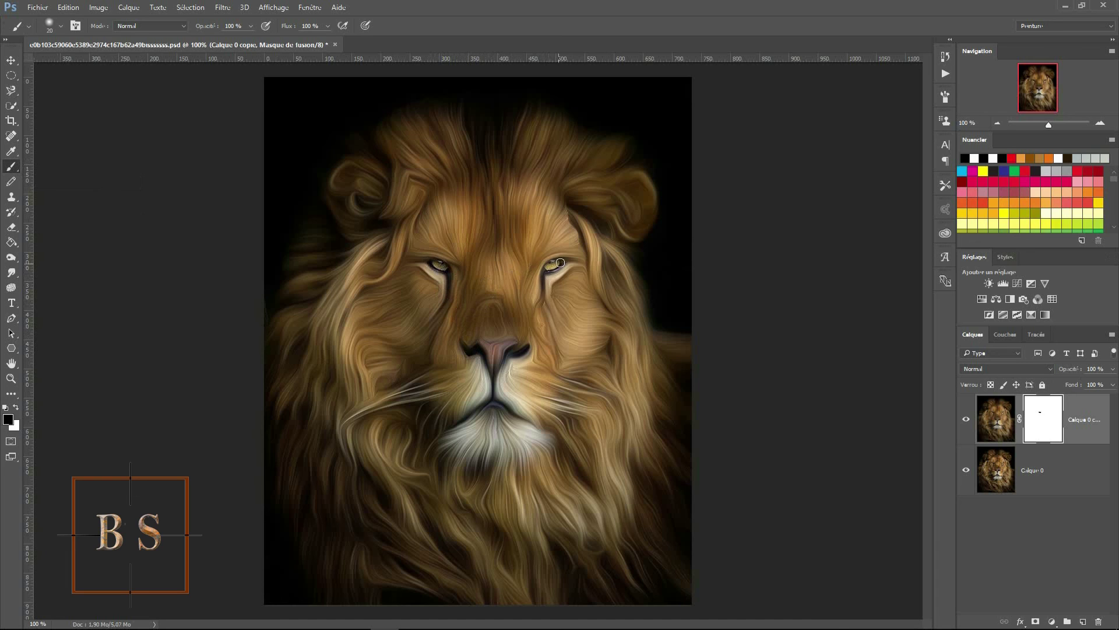